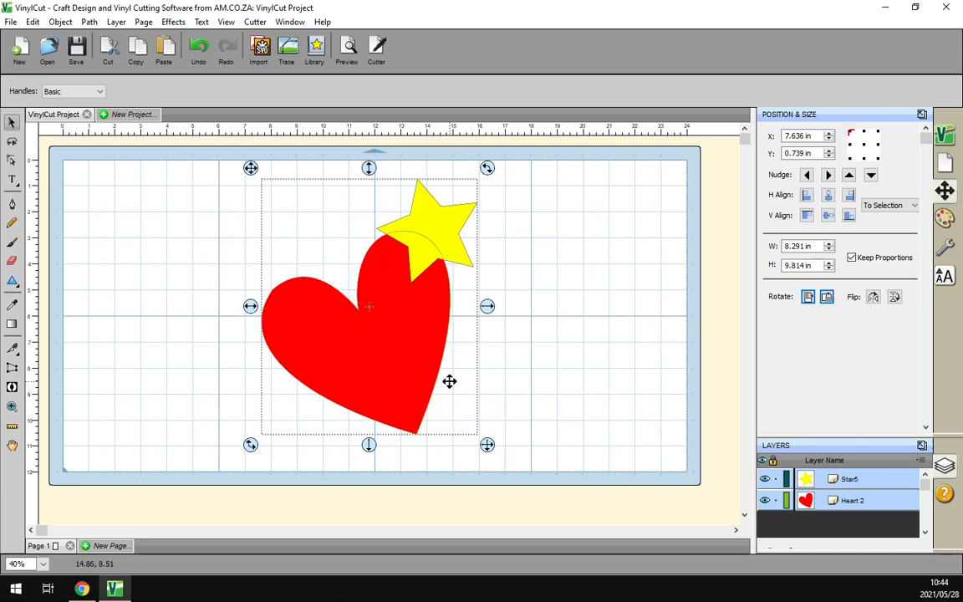
# Move the overlapping heart and star together slightly on the mat and deselect them.
pyautogui.moveTo(407, 363); pyautogui.dragTo(408, 377)
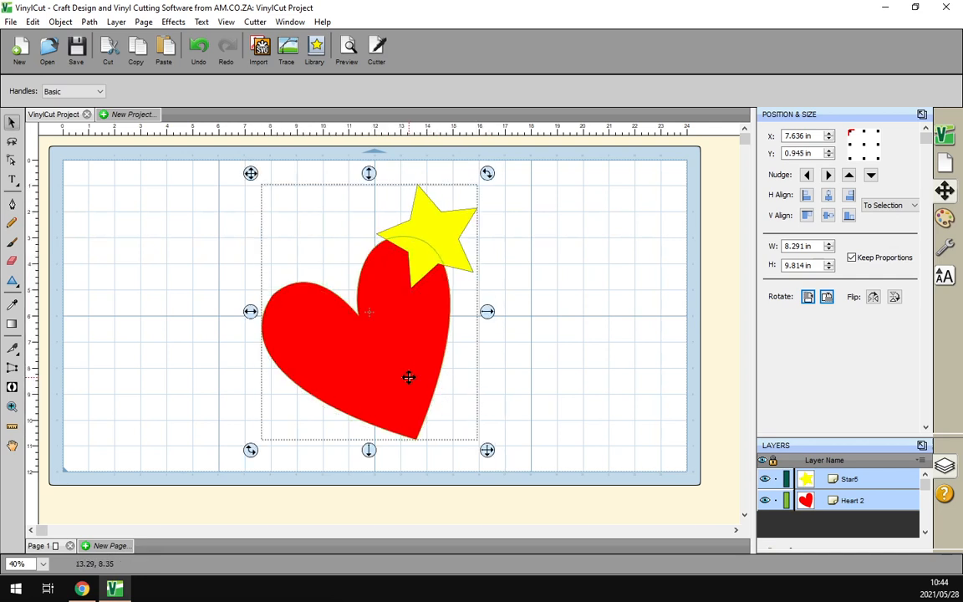
pyautogui.click(542, 379)
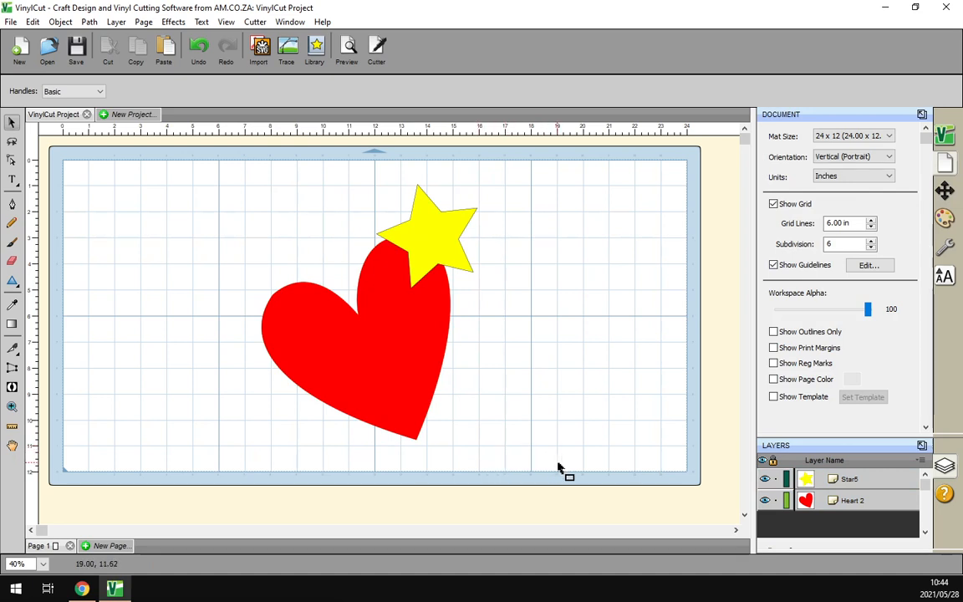
pyautogui.moveTo(551, 460); pyautogui.dragTo(202, 191)
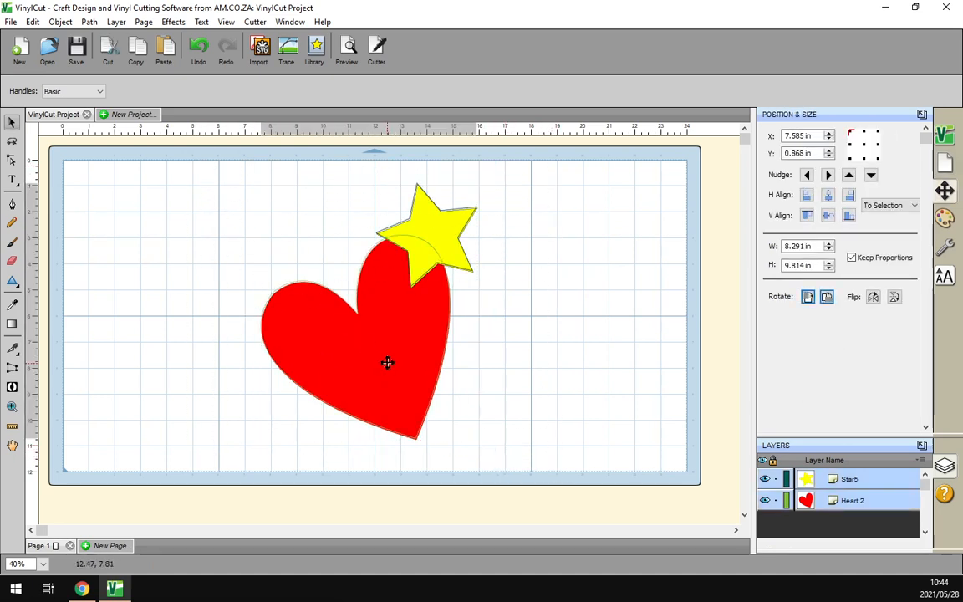
pyautogui.click(559, 321)
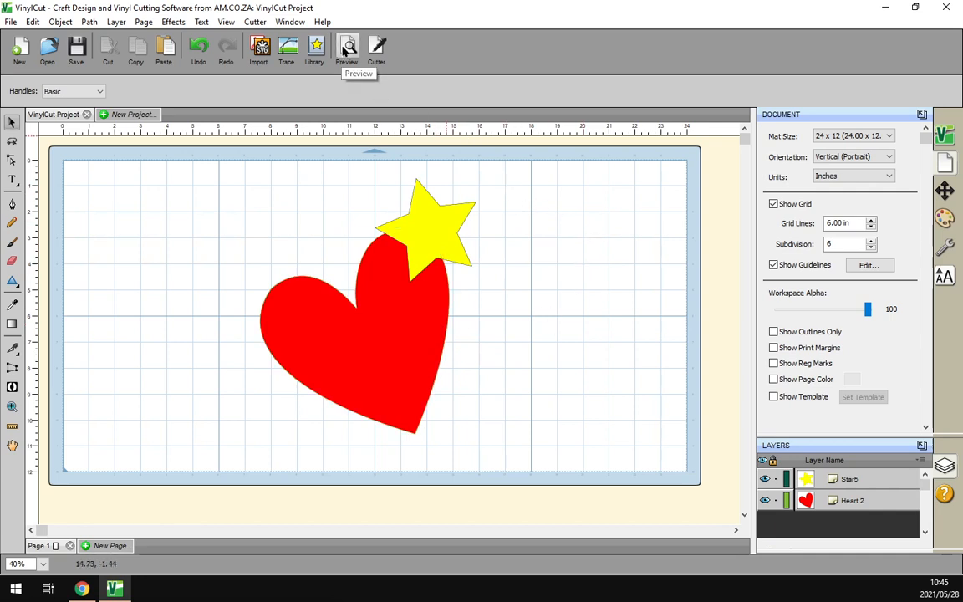
# Preview the cut lines of the overlapping heart and star, moving the preview options aside before closing the preview.
pyautogui.click(346, 48)
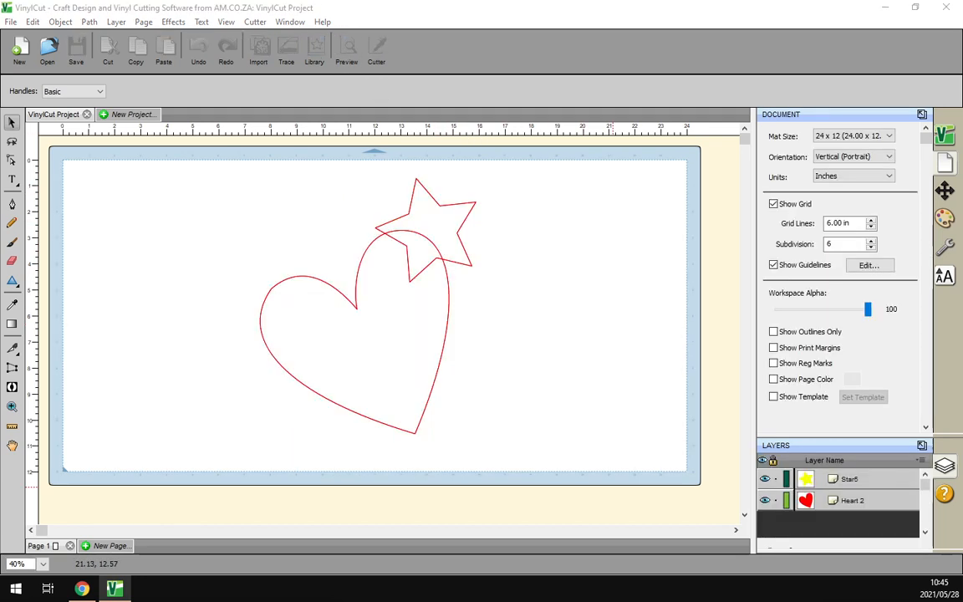
pyautogui.moveTo(745, 217); pyautogui.dragTo(647, 187)
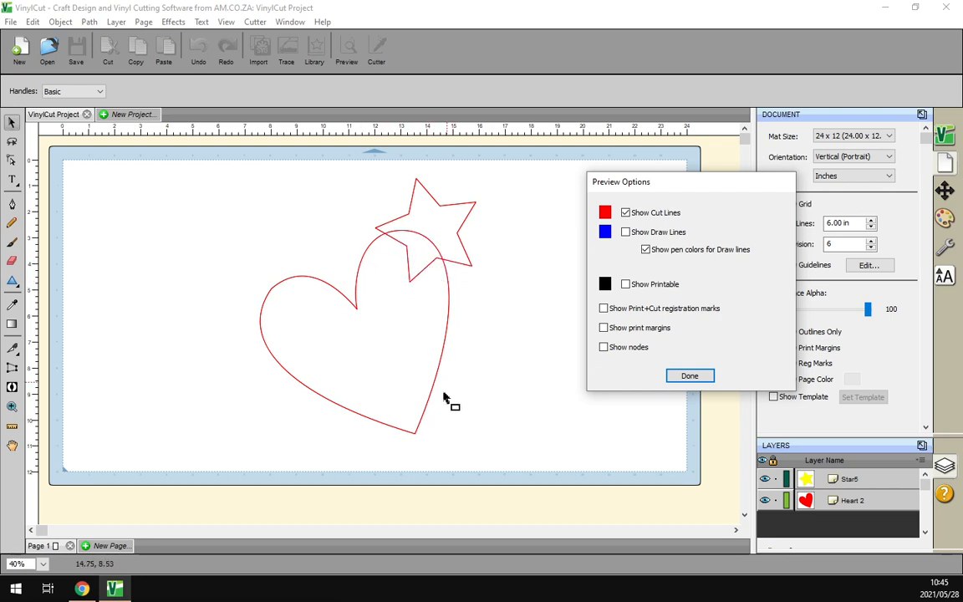
pyautogui.click(684, 375)
# Select both the star and the heart and combine them into one shape with the Union path operation.
pyautogui.moveTo(570, 464); pyautogui.dragTo(207, 167)
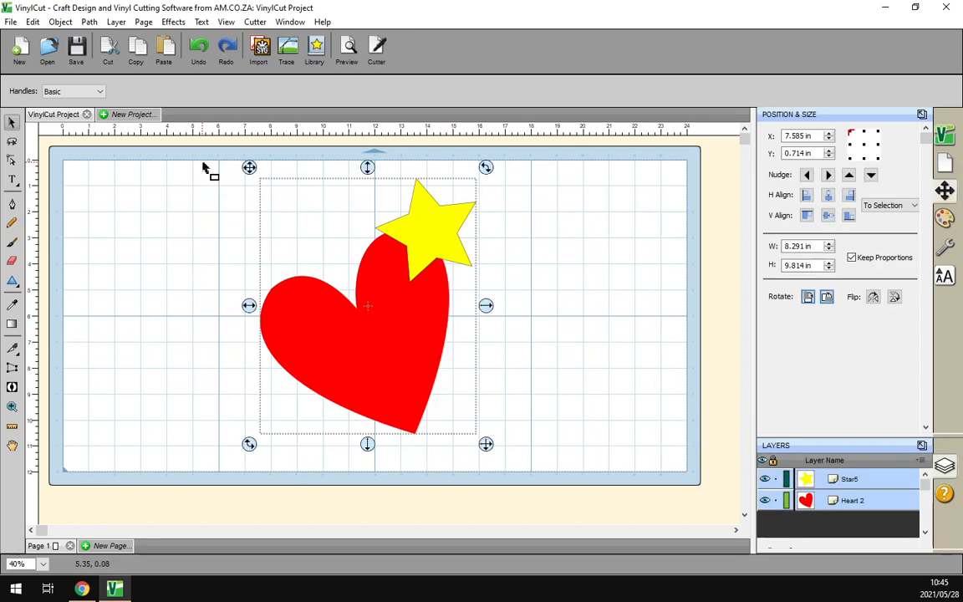
pyautogui.rightClick(420, 233)
pyautogui.moveTo(448, 279)
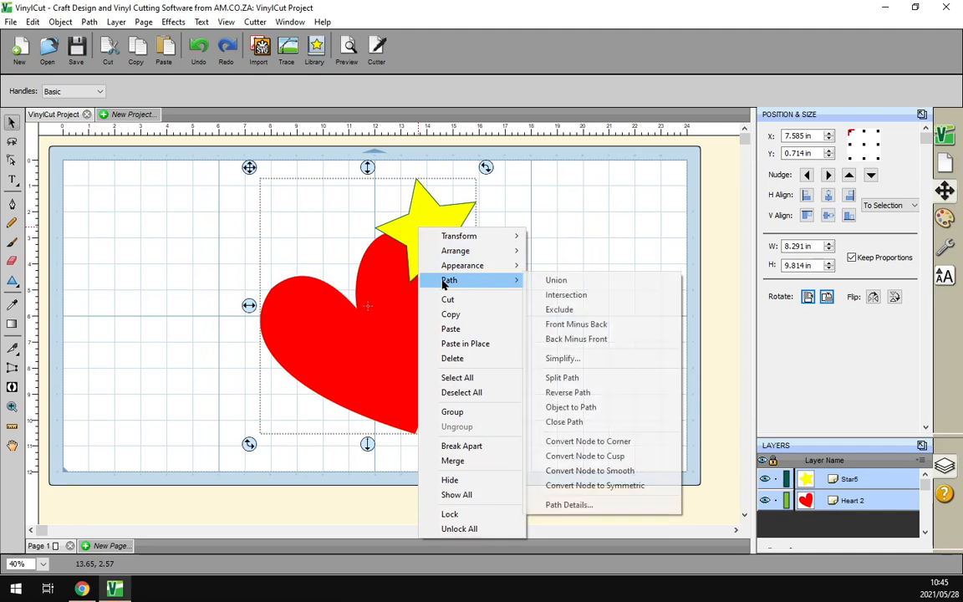
pyautogui.click(421, 31)
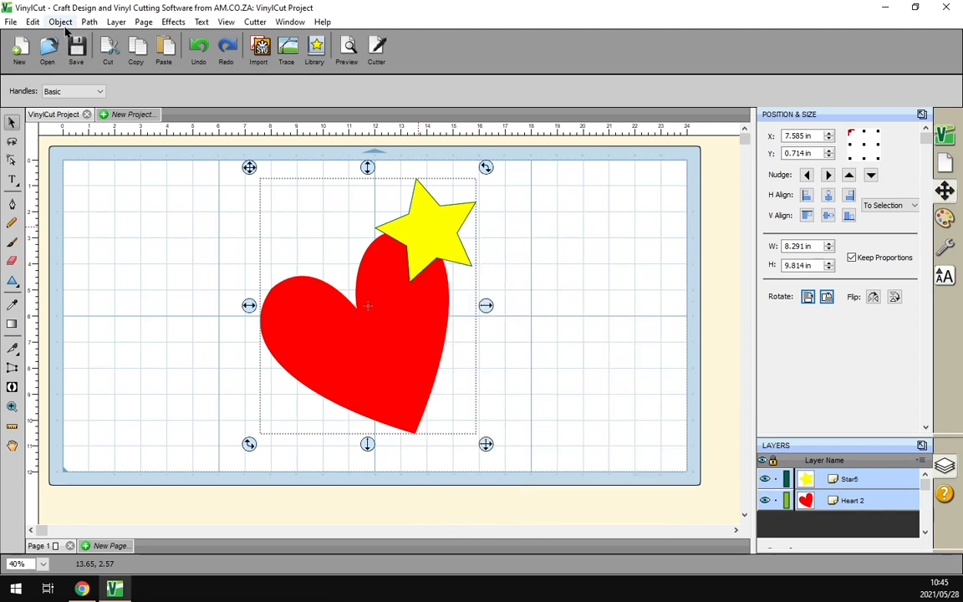
pyautogui.click(89, 22)
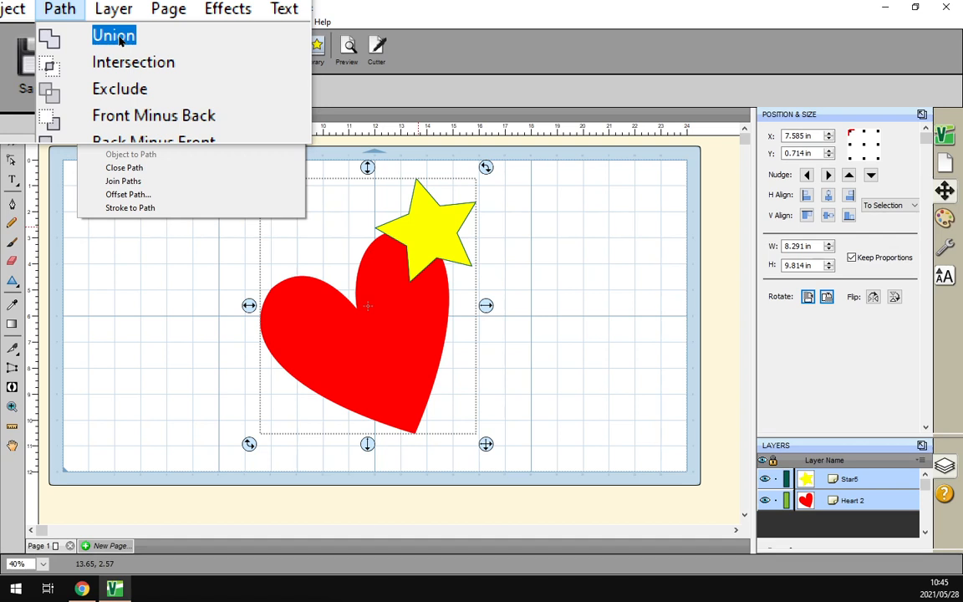
pyautogui.click(121, 40)
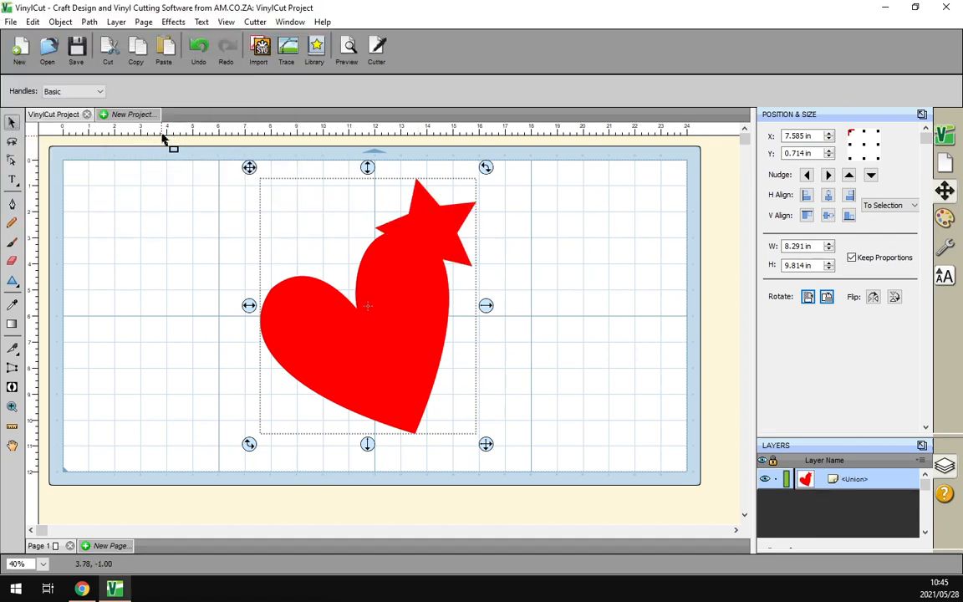
# Preview the cut lines of the united heart and star shape, close the preview and undo the union.
pyautogui.click(346, 47)
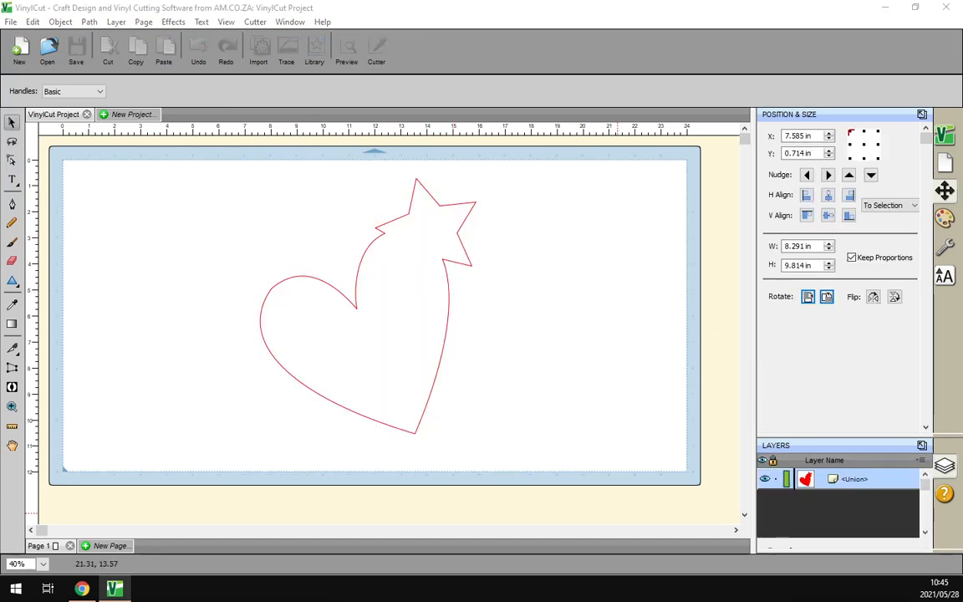
pyautogui.moveTo(840, 580); pyautogui.dragTo(638, 198)
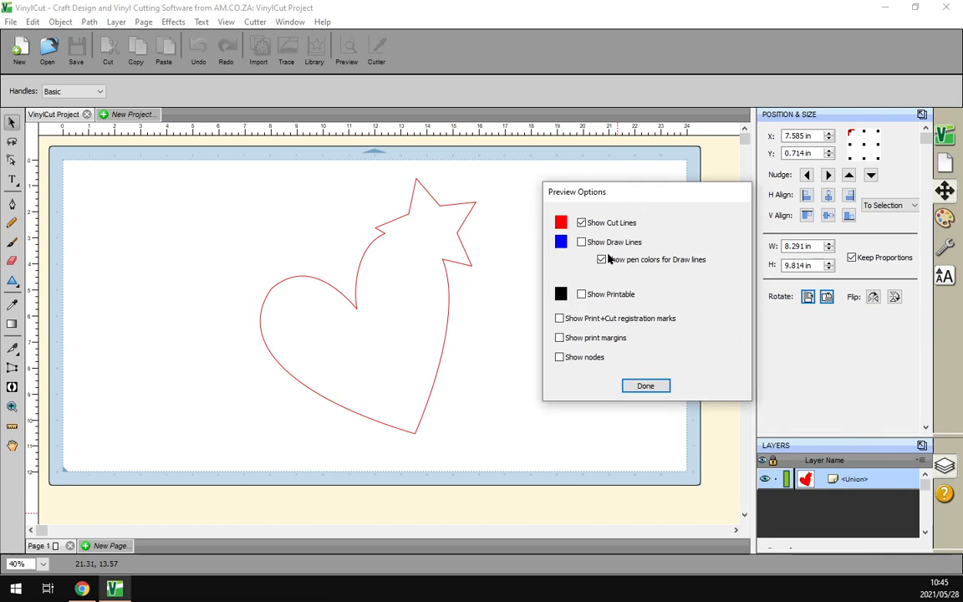
pyautogui.click(643, 387)
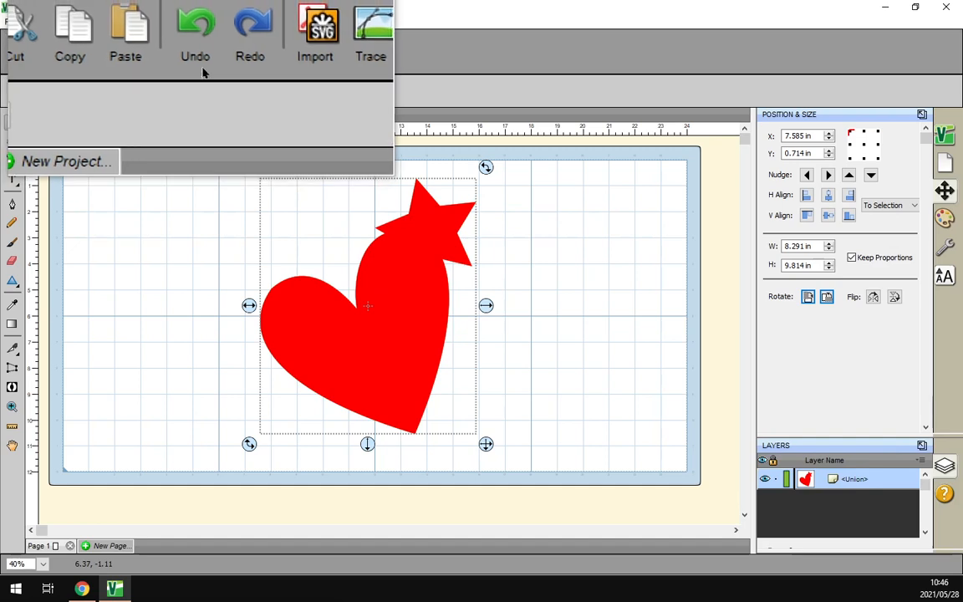
pyautogui.click(201, 51)
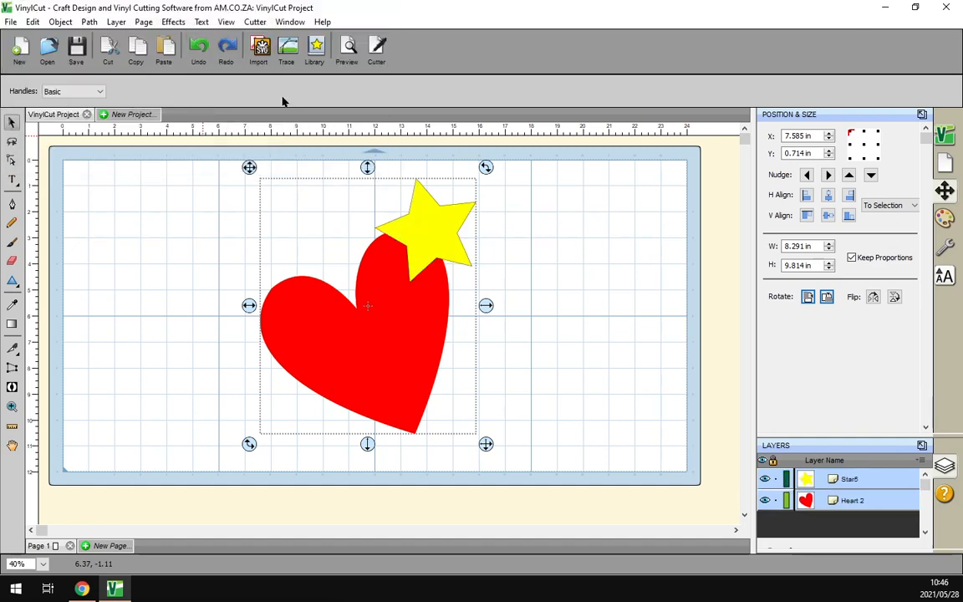
# Select the star and heart together and turn on the Weld style option for both, keeping them as separate layers.
pyautogui.moveTo(576, 468); pyautogui.dragTo(166, 153)
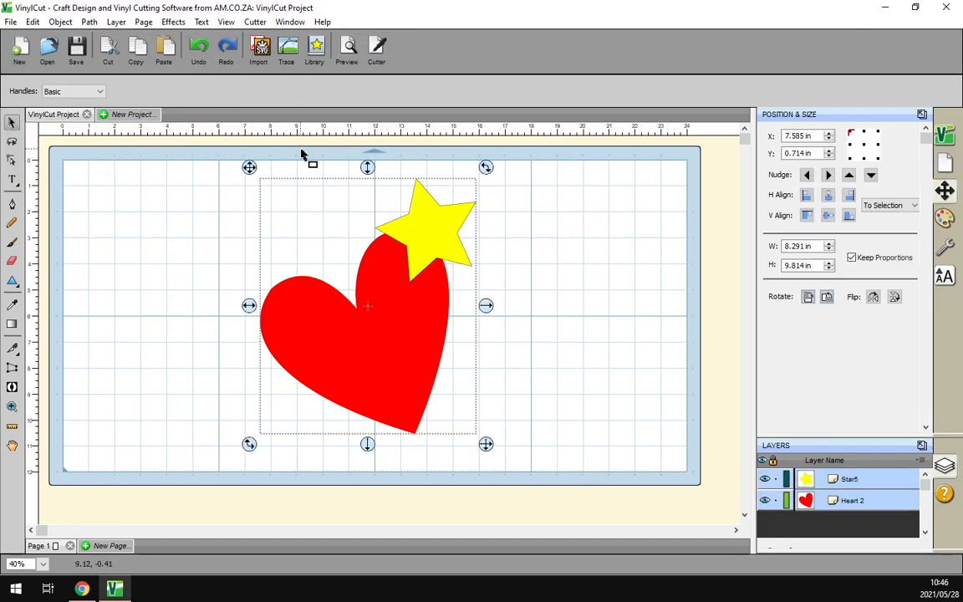
pyautogui.click(948, 248)
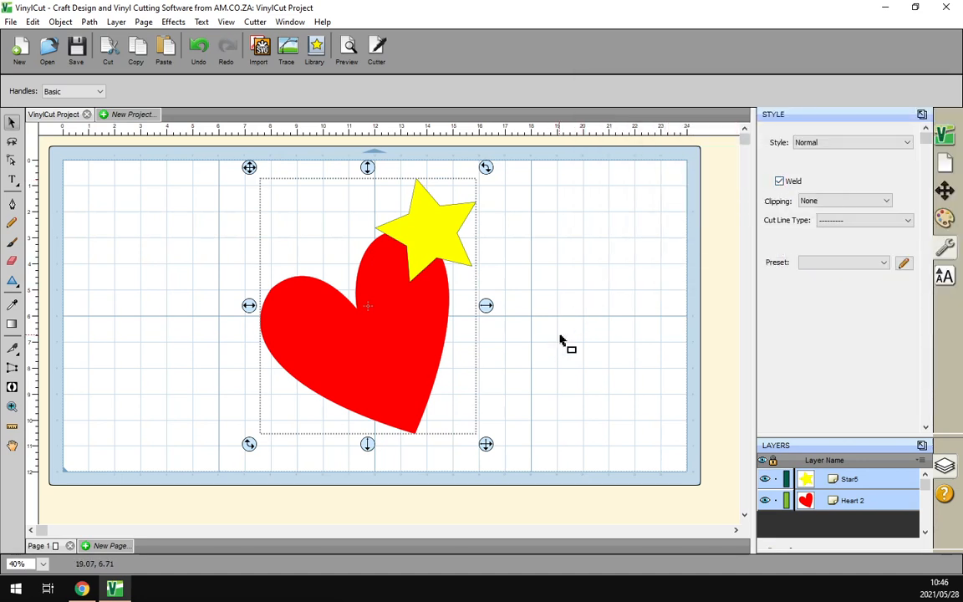
pyautogui.click(561, 302)
# Select the star, keeping it over the heart's upper lobe, and preview the cut lines of the welded shapes.
pyautogui.click(437, 230)
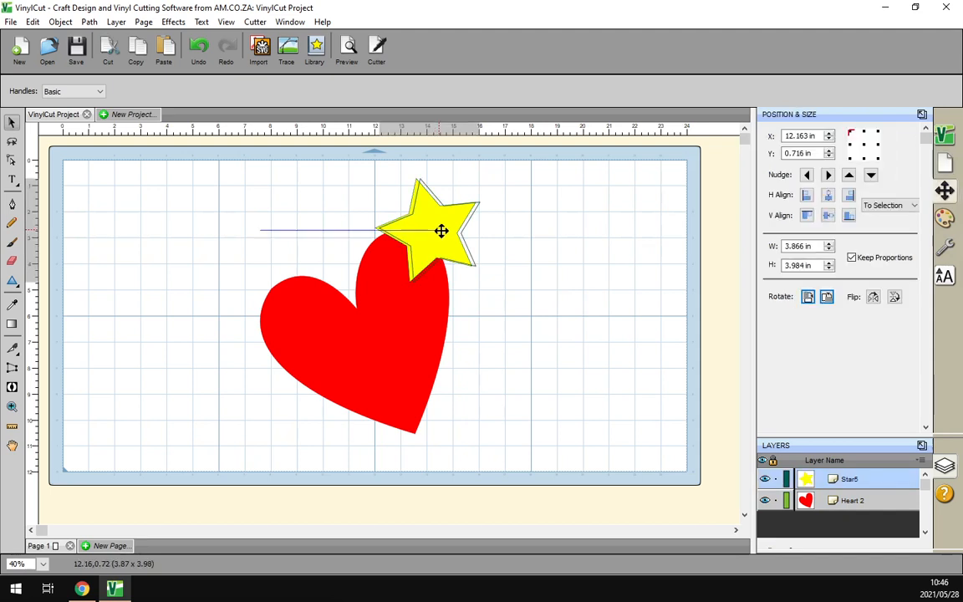
pyautogui.moveTo(435, 230); pyautogui.dragTo(435, 230)
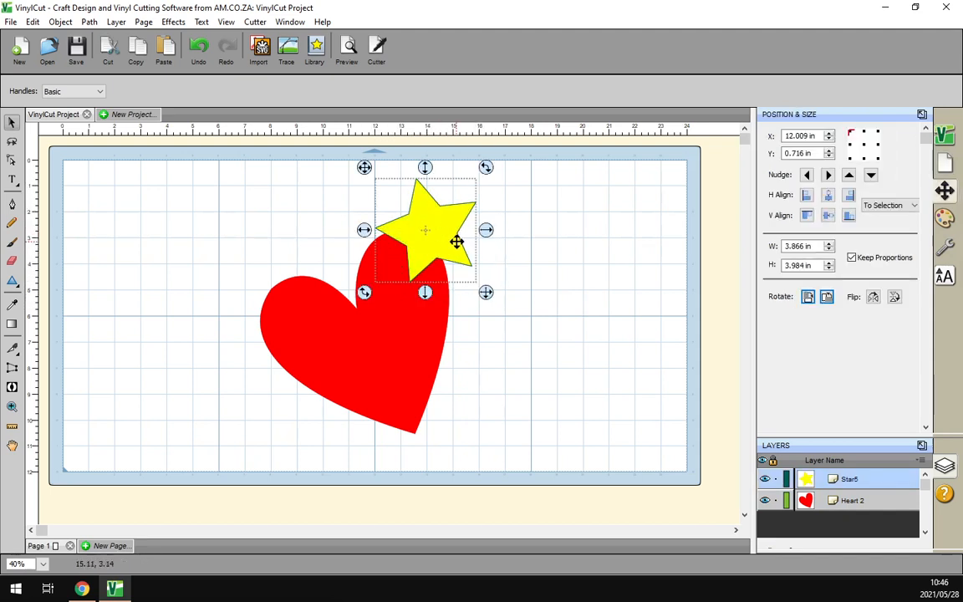
pyautogui.click(348, 50)
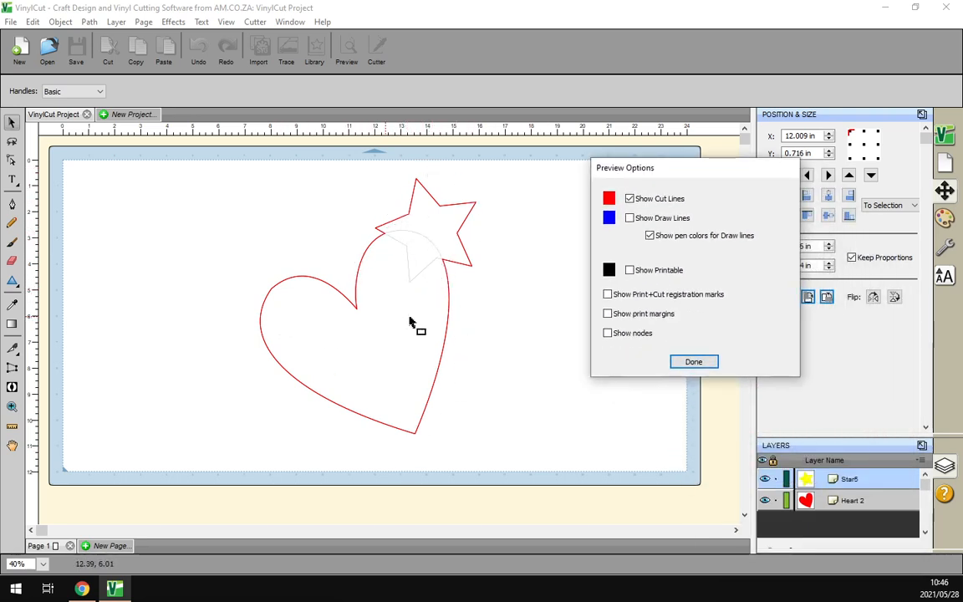
pyautogui.click(694, 362)
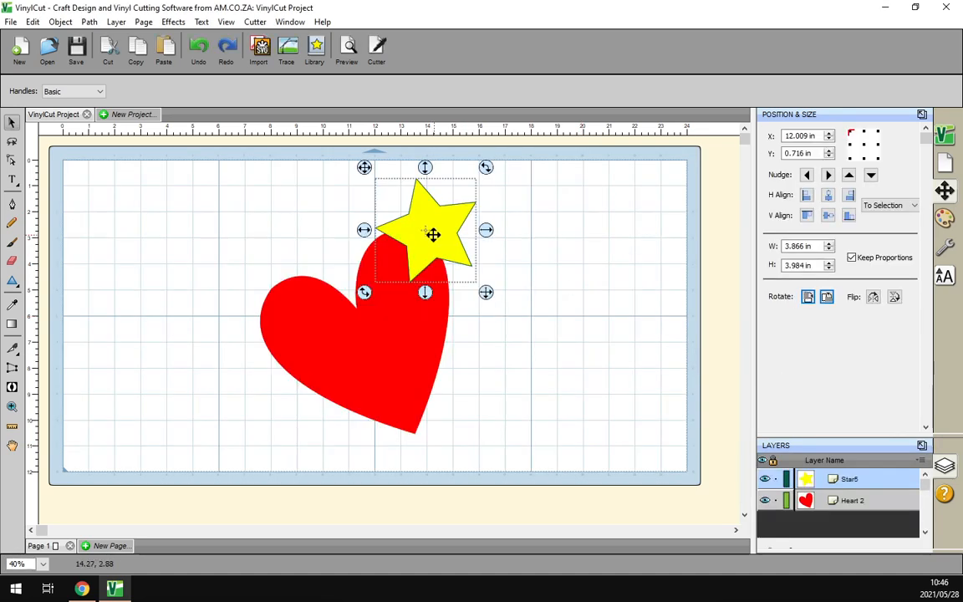
# Move the star onto the heart's lower right edge at about X 12.76 in, Y 6.62 in and preview the welded cut lines.
pyautogui.moveTo(433, 215); pyautogui.dragTo(444, 382)
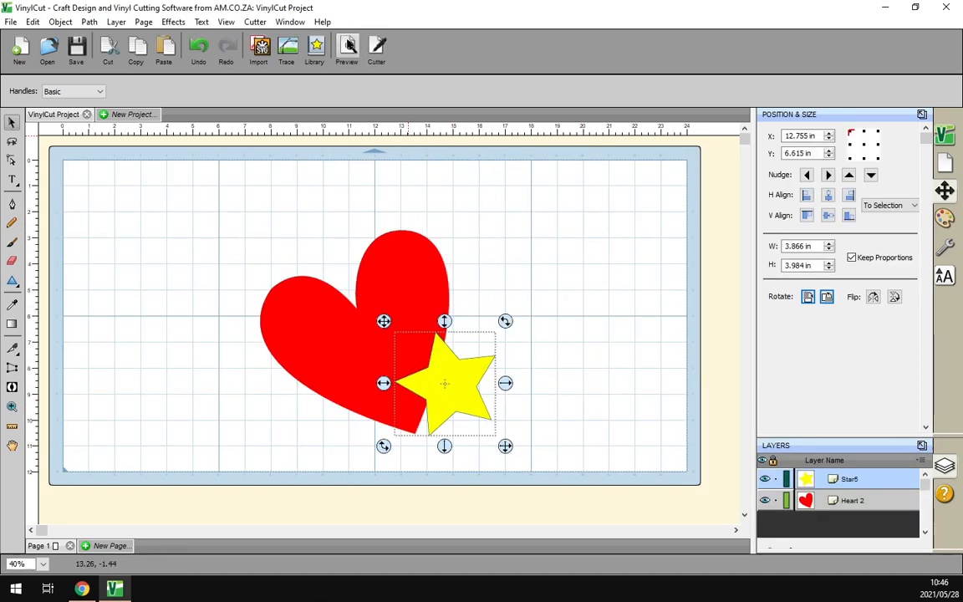
pyautogui.click(351, 48)
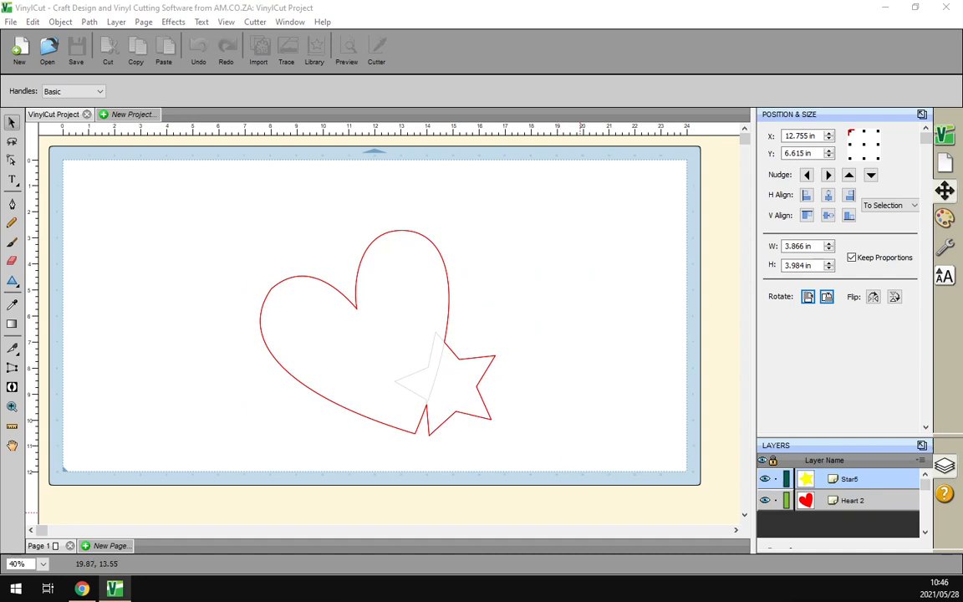
pyautogui.click(694, 362)
# Move the star back over the heart's upper right lobe at about X 12.04 in, Y 0.86 in and deselect it.
pyautogui.moveTo(445, 389); pyautogui.dragTo(426, 247)
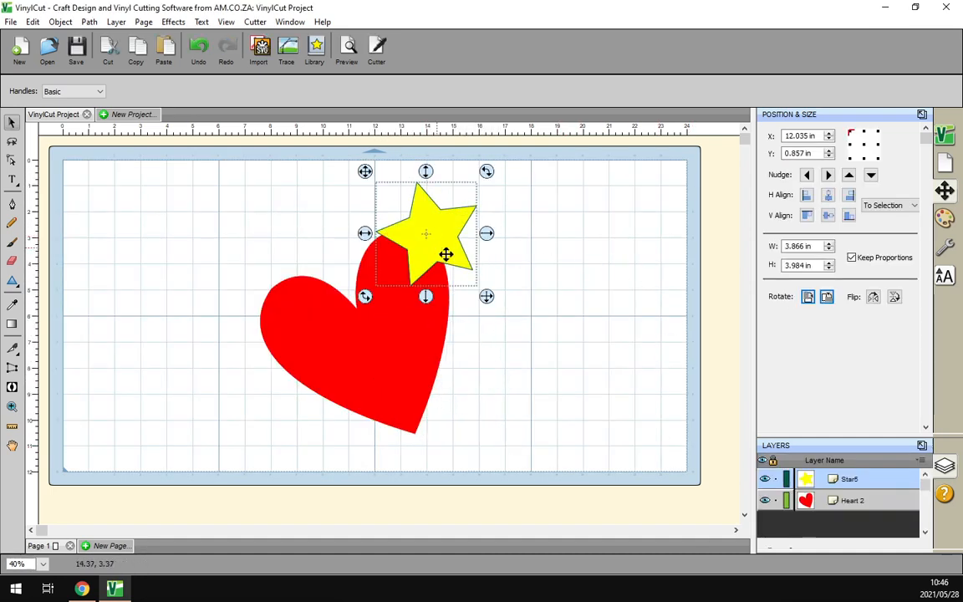
pyautogui.click(554, 276)
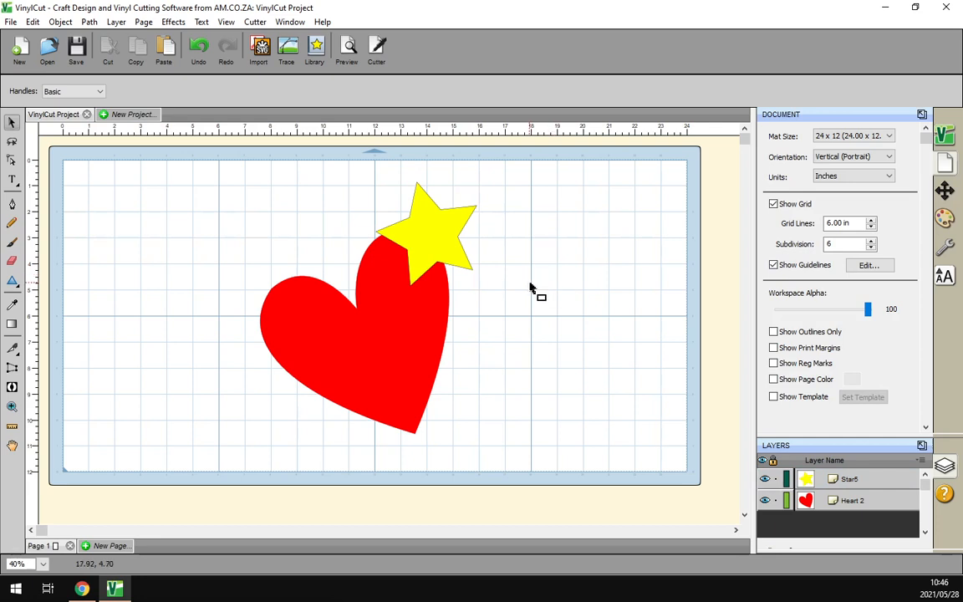
# Switch to Chrome and look over the Software Training Videos home page on softwaretraining.co.za.
pyautogui.click(82, 588)
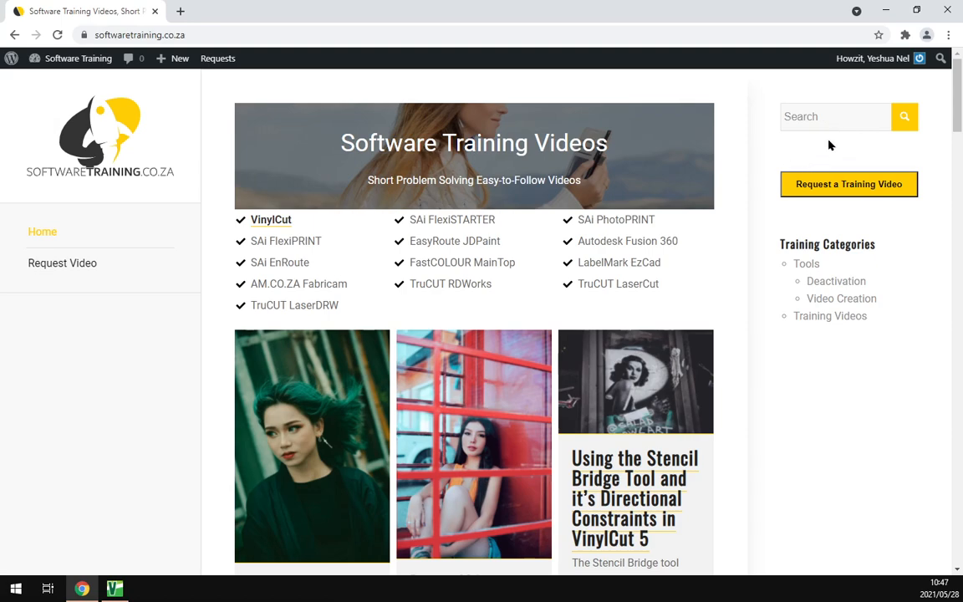
pyautogui.scroll(-5, 823, 347)
pyautogui.scroll(5, 836, 351)
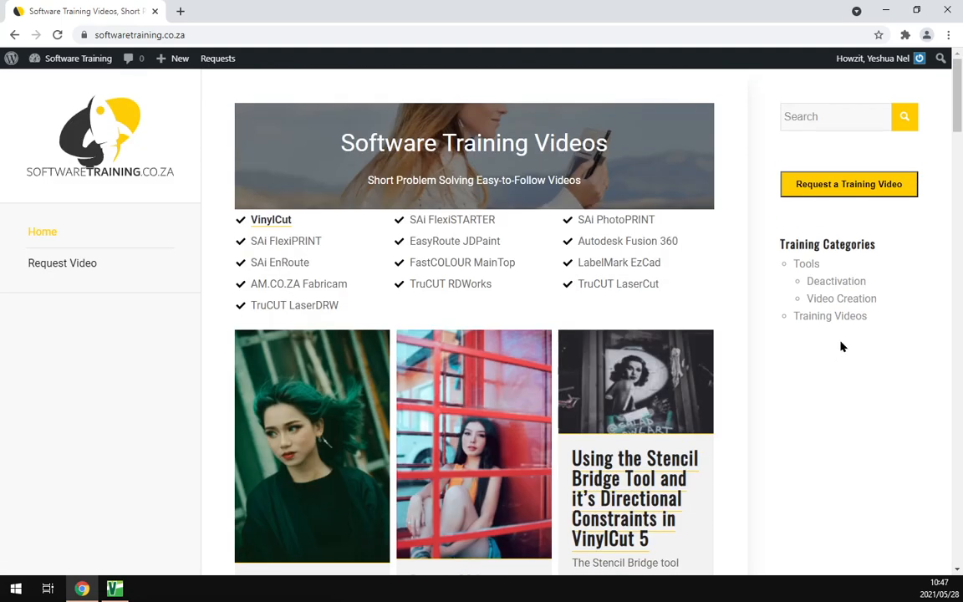